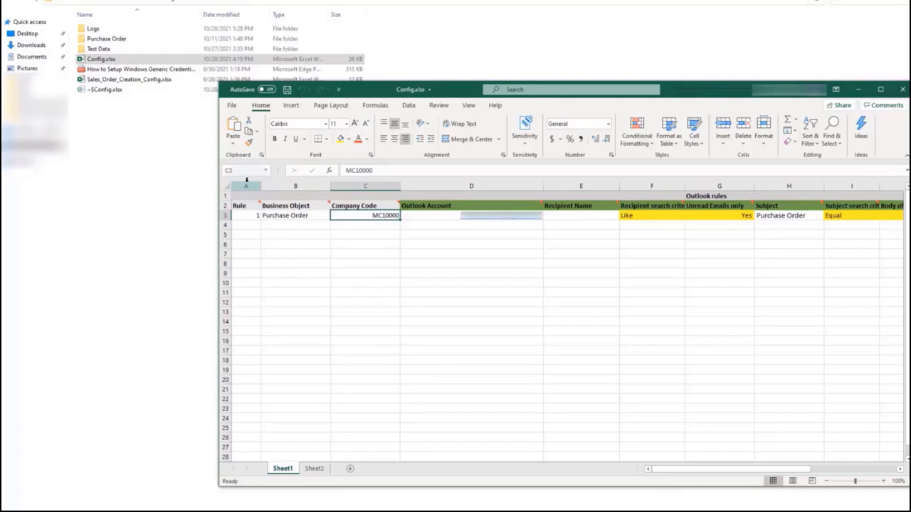
# - Examine the Rule, Business Object and Company Code columns of Config.xlsx one after another
pyautogui.click(247, 186)
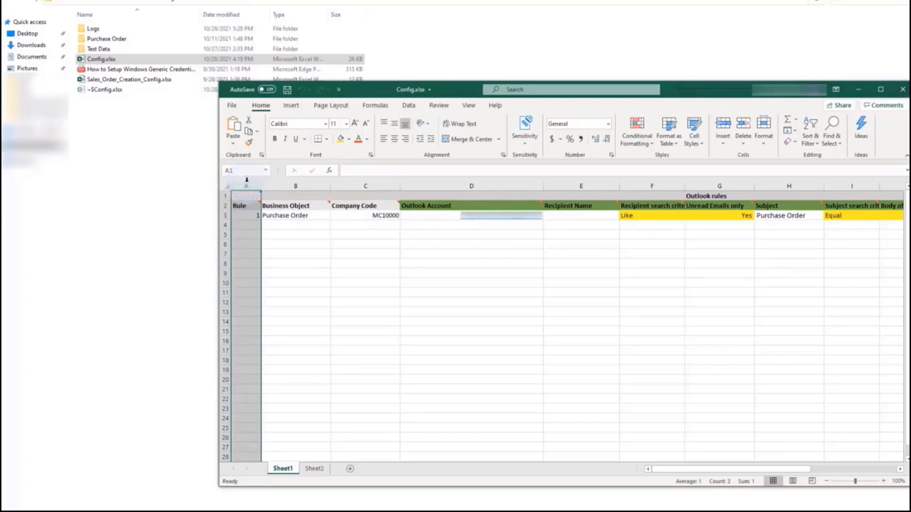
pyautogui.click(296, 186)
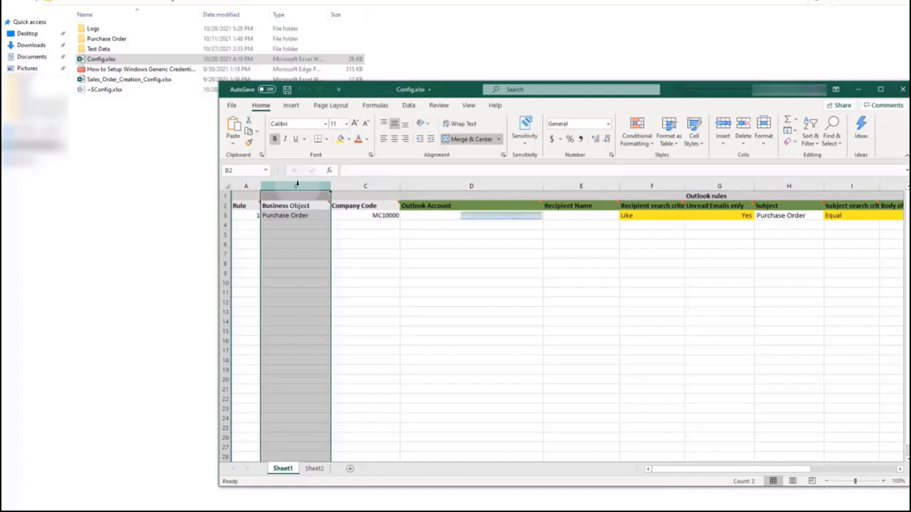
pyautogui.click(363, 186)
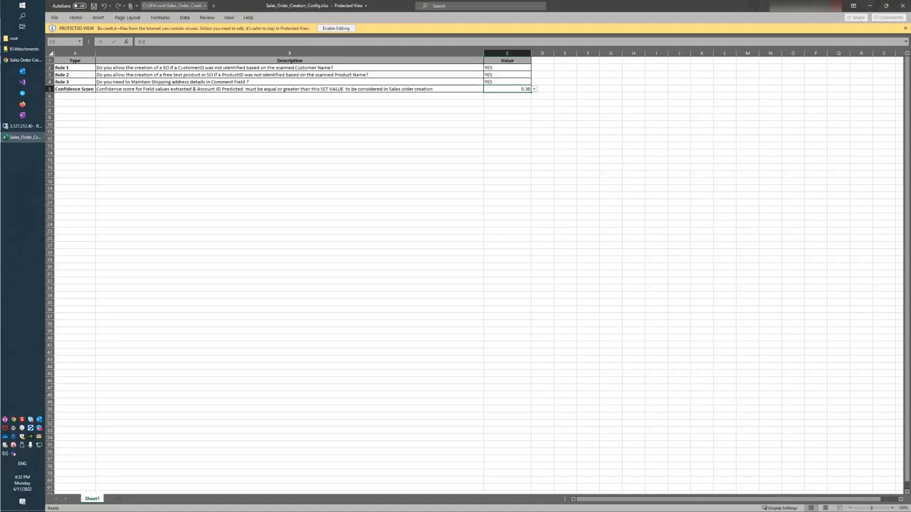
# - Examine the rows for Rule 1, Rule 2, Rule 3 and Confidence Score in Sales_Order_Creation_Config.xlsx
pyautogui.click(49, 67)
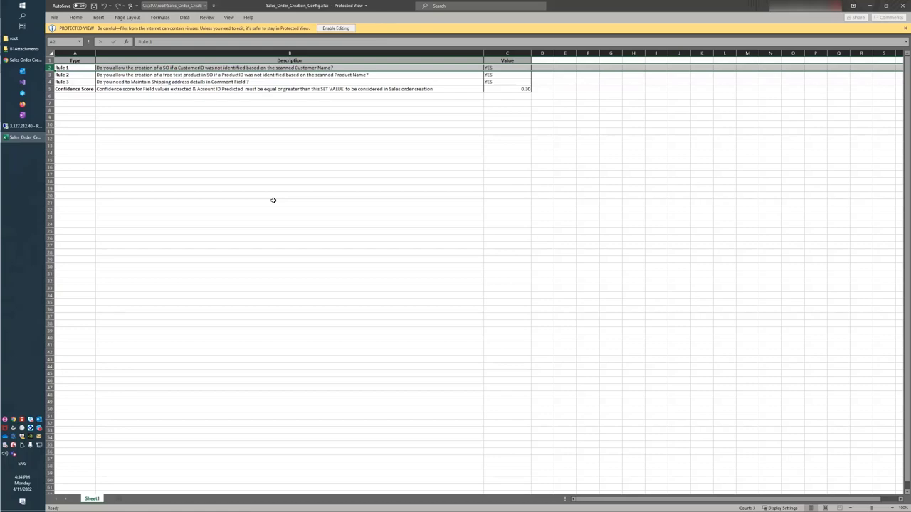
pyautogui.press('Down')
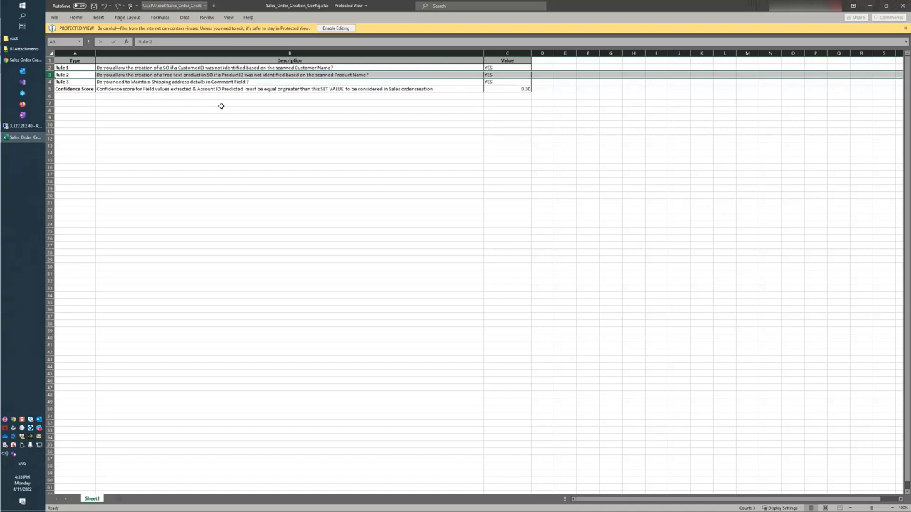
pyautogui.press('Down')
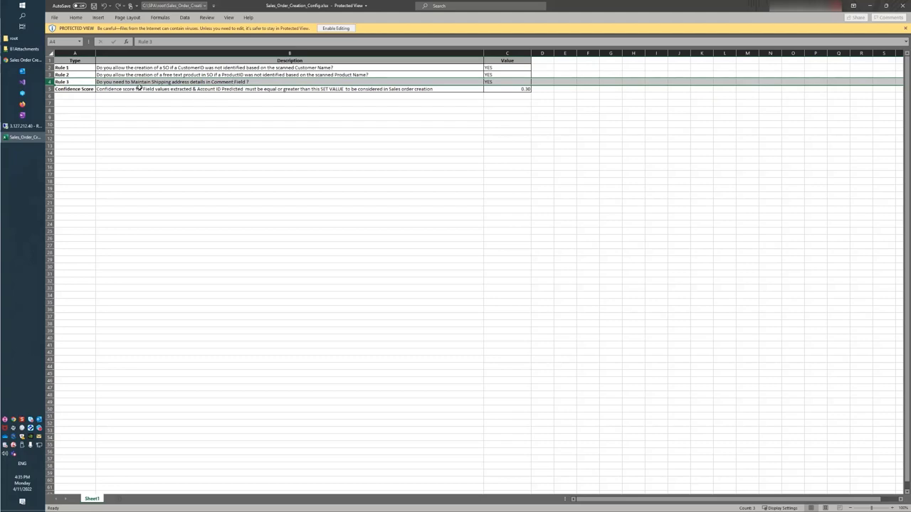
pyautogui.click(50, 89)
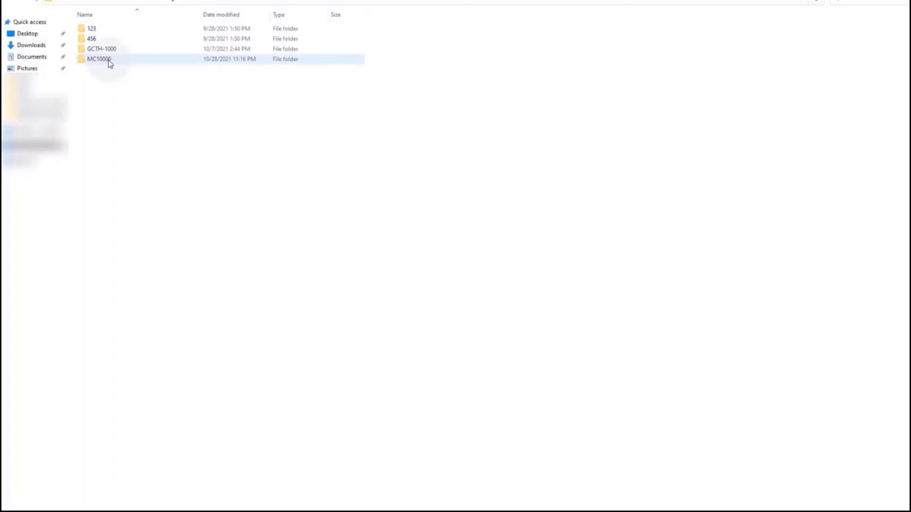
# - Open the MC10000 company folder and go into its ToBeProcessed subfolder
pyautogui.doubleClick(107, 59)
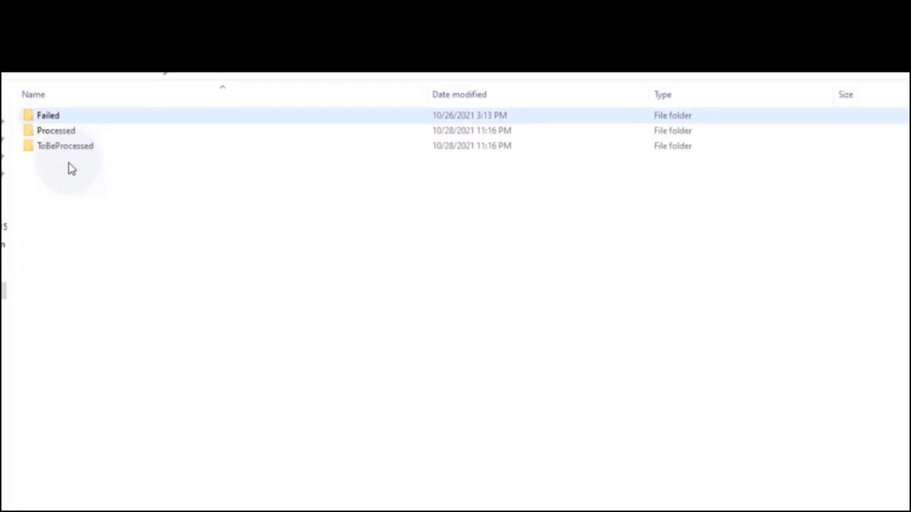
pyautogui.press('Down')
pyautogui.press('Down')
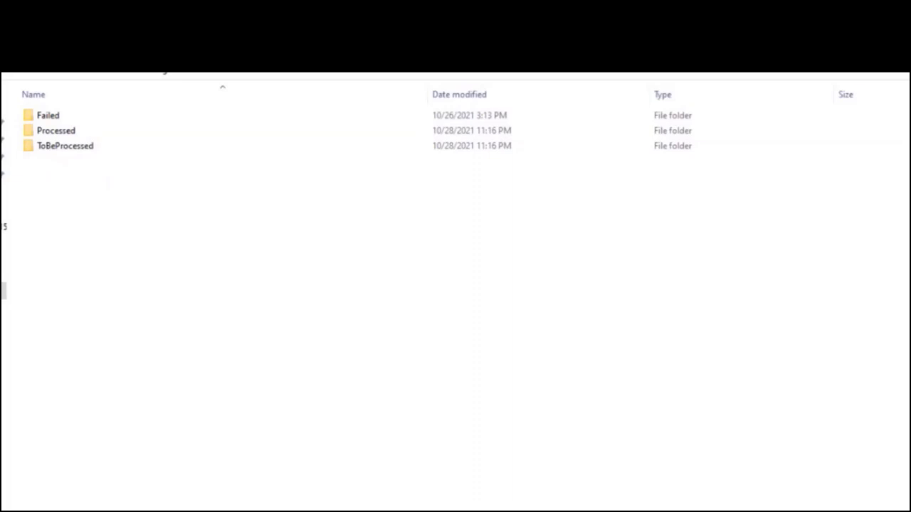
pyautogui.doubleClick(78, 147)
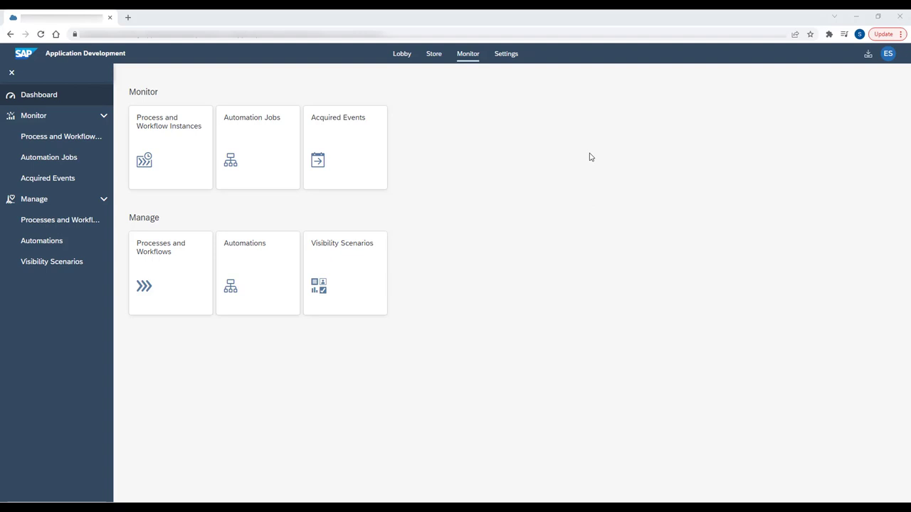
# - Edit the deployed Sales Order Creation trigger and add the 2:30 PM slot on Monday, Wednesday, Thursday and Friday to its schedule
pyautogui.click(248, 264)
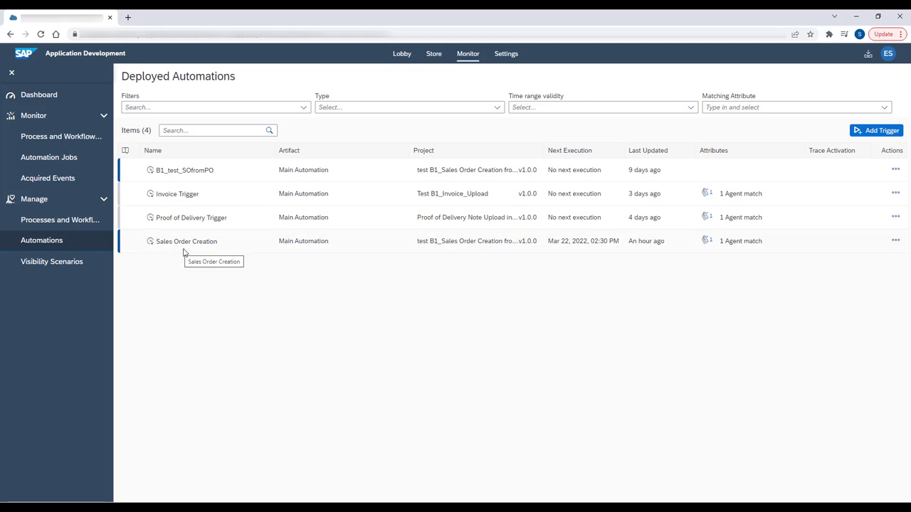
pyautogui.click(895, 242)
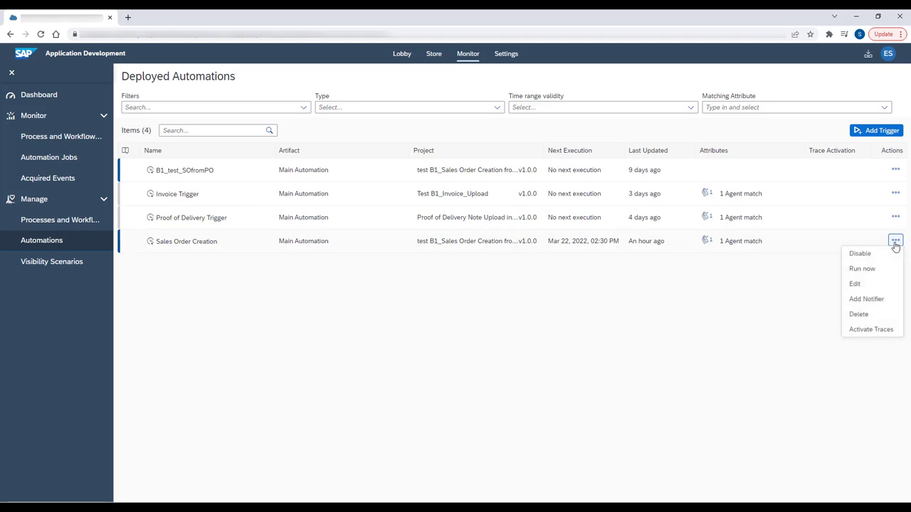
pyautogui.click(857, 284)
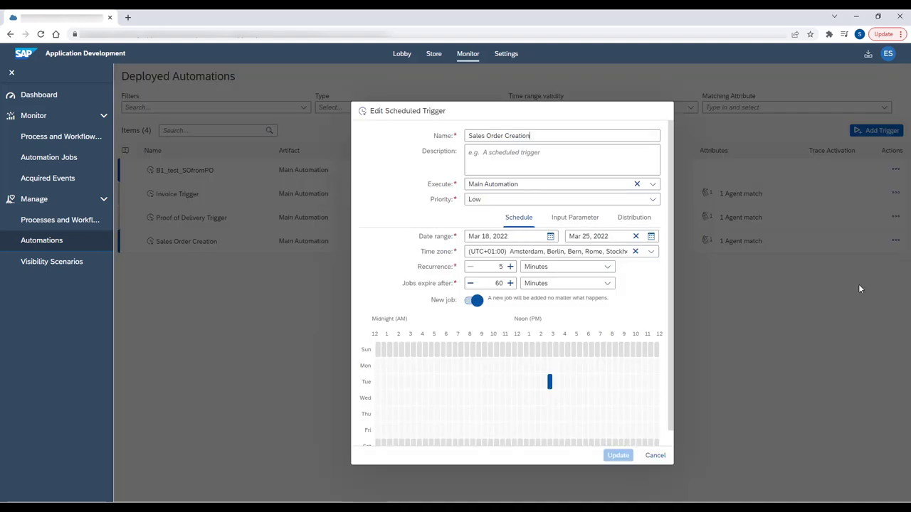
pyautogui.click(548, 367)
pyautogui.moveTo(553, 396); pyautogui.dragTo(550, 432)
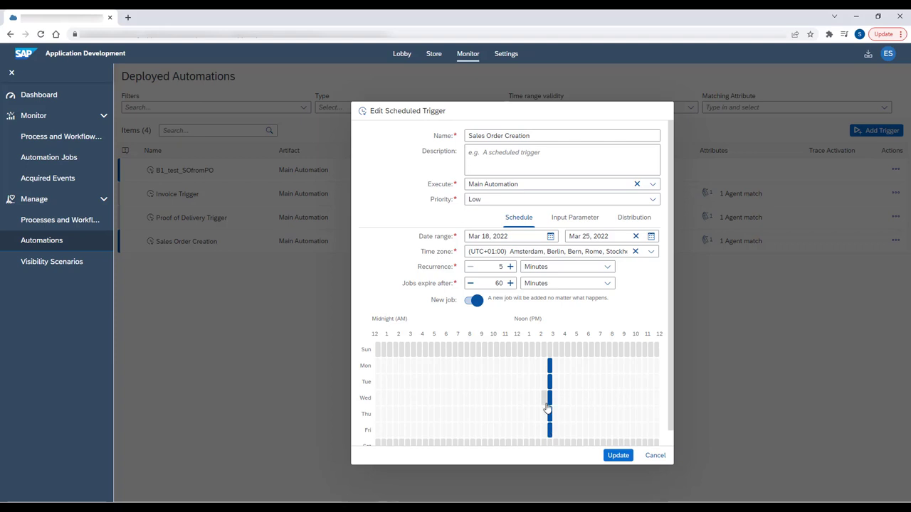
# - Review the trigger's input parameters and agent distribution settings, and save the updated Sales Order Creation trigger
pyautogui.click(569, 218)
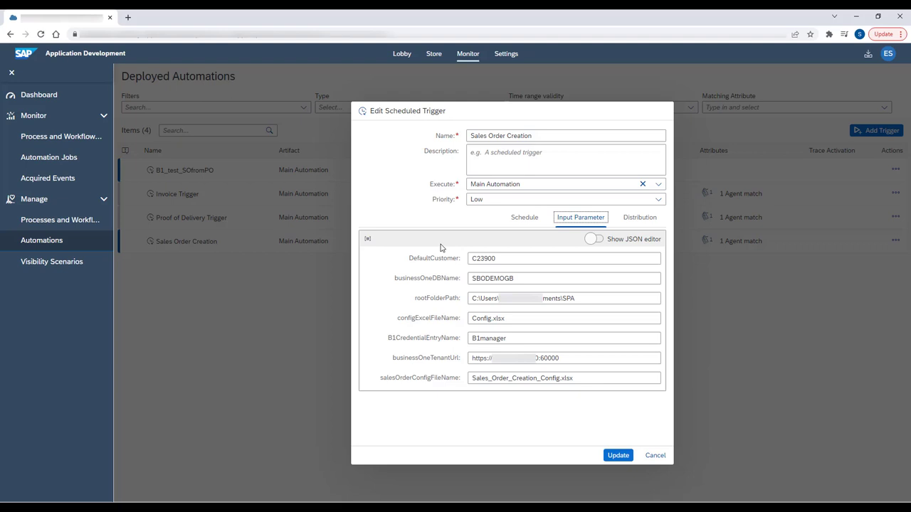
pyautogui.click(435, 279)
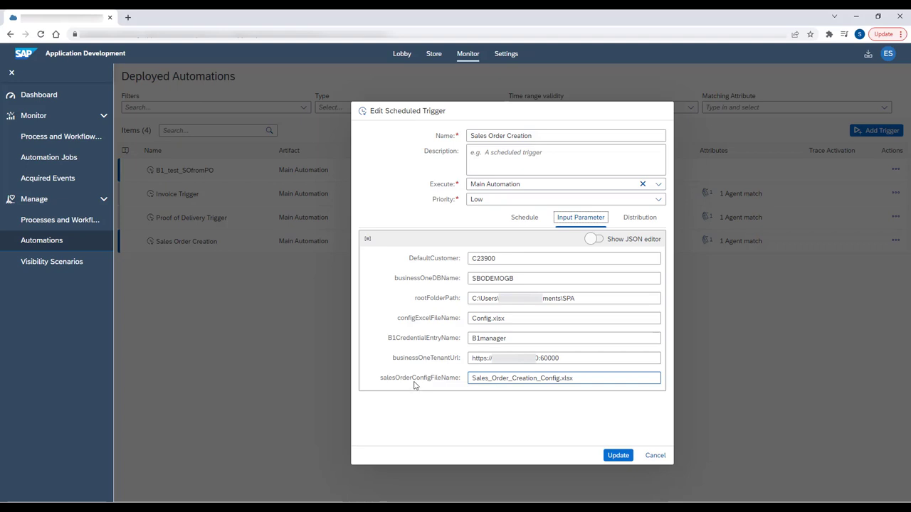
pyautogui.click(414, 388)
pyautogui.click(641, 219)
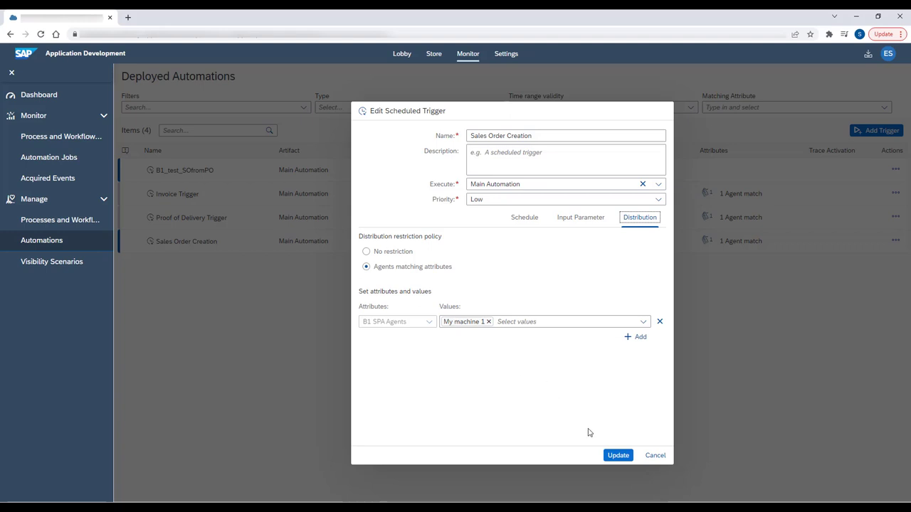
pyautogui.click(613, 457)
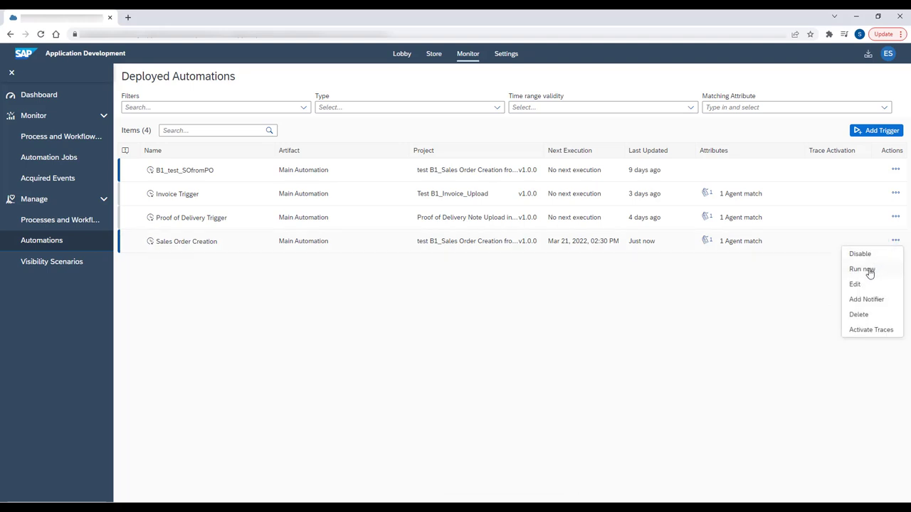
# - Run the Sales Order Creation automation immediately and open the list of automation jobs
pyautogui.click(867, 270)
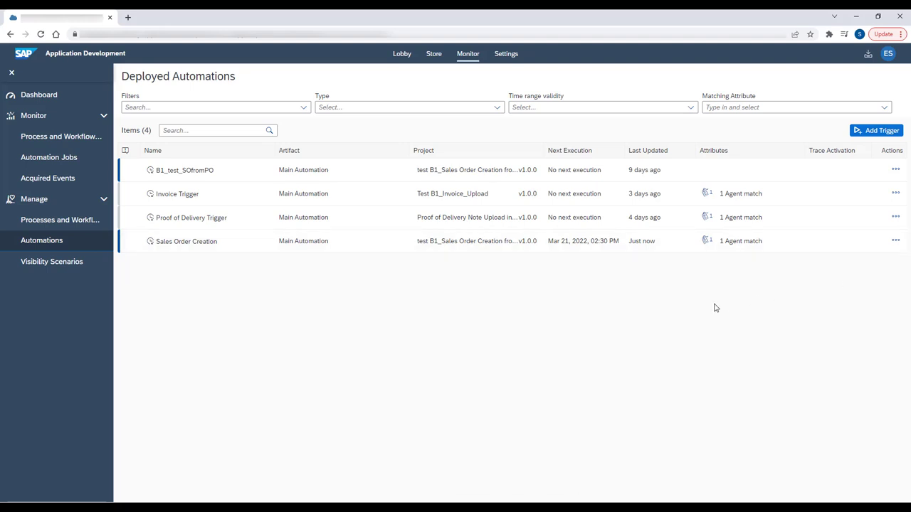
pyautogui.click(83, 157)
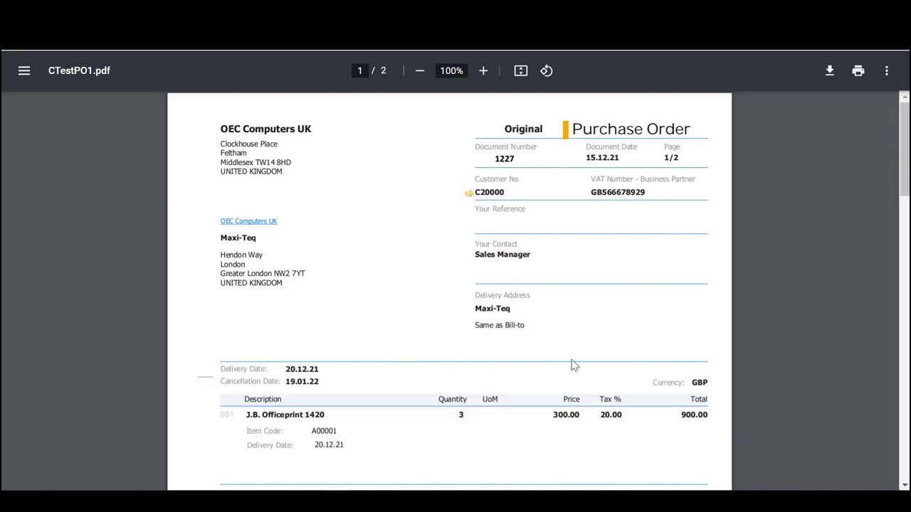
# - Look through the purchase order CTestPO1.pdf and open the first listed Maxi-Teq sales order from the sales and purchasing drafts in SAP Business One
pyautogui.scroll(-5, 449, 394)
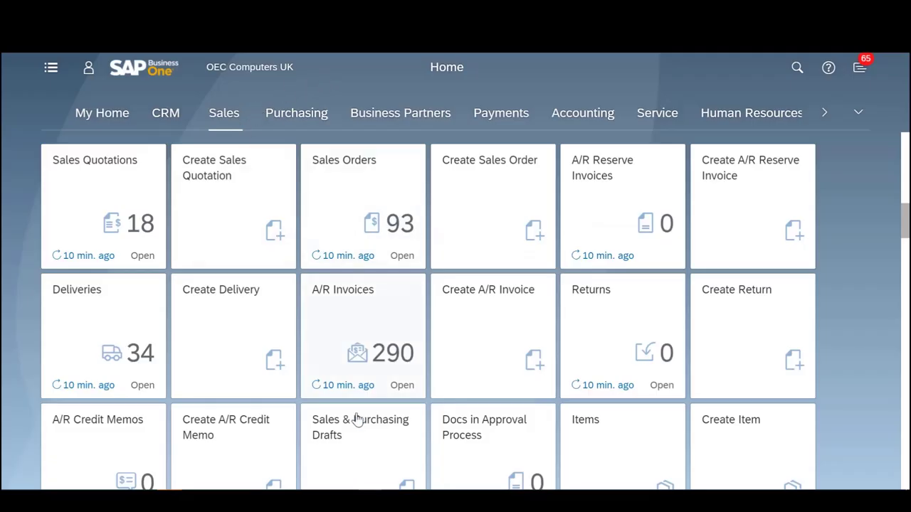
pyautogui.click(360, 443)
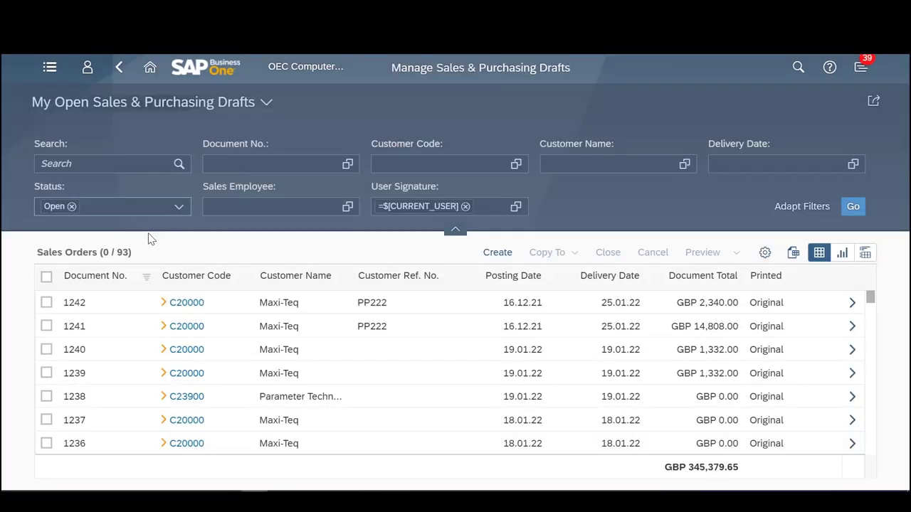
pyautogui.click(134, 301)
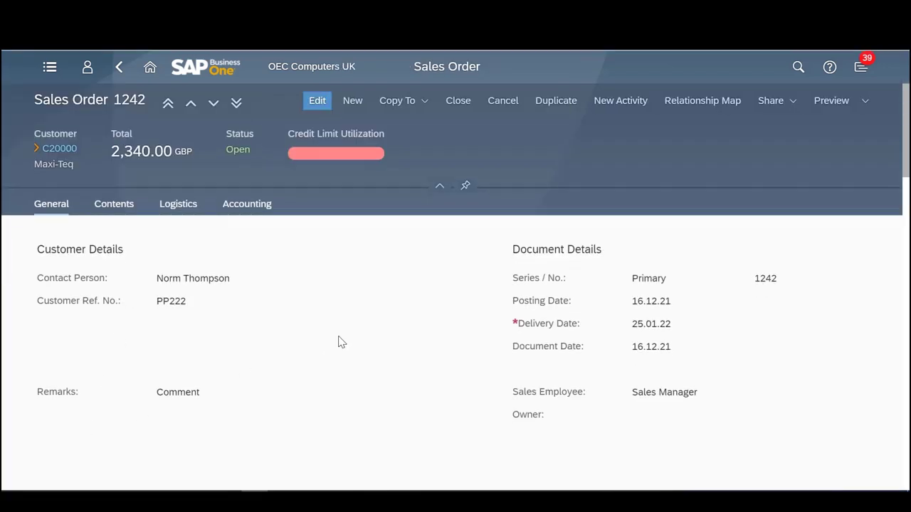
# - Examine the sales order's item lines, total summary, logistics addresses and accounting details against the purchase order
pyautogui.scroll(-5, 337, 342)
pyautogui.scroll(-10, 338, 342)
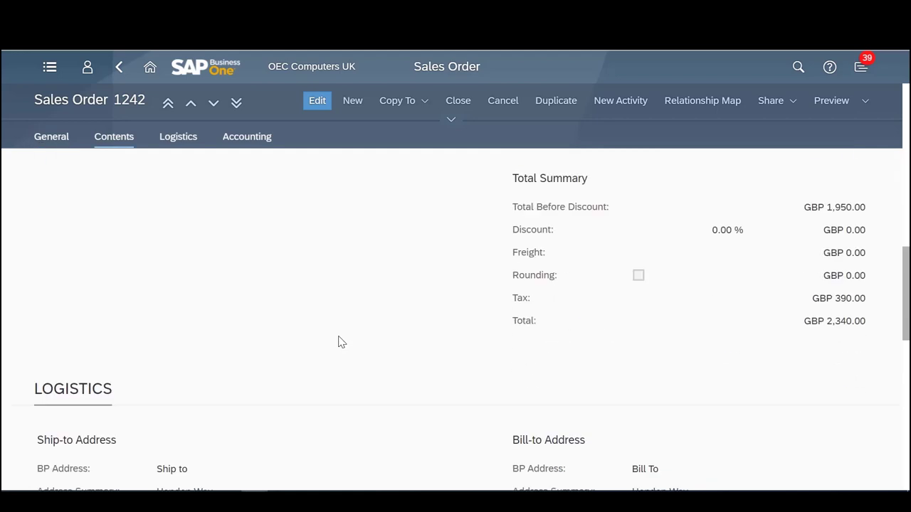
pyautogui.scroll(-4, 338, 343)
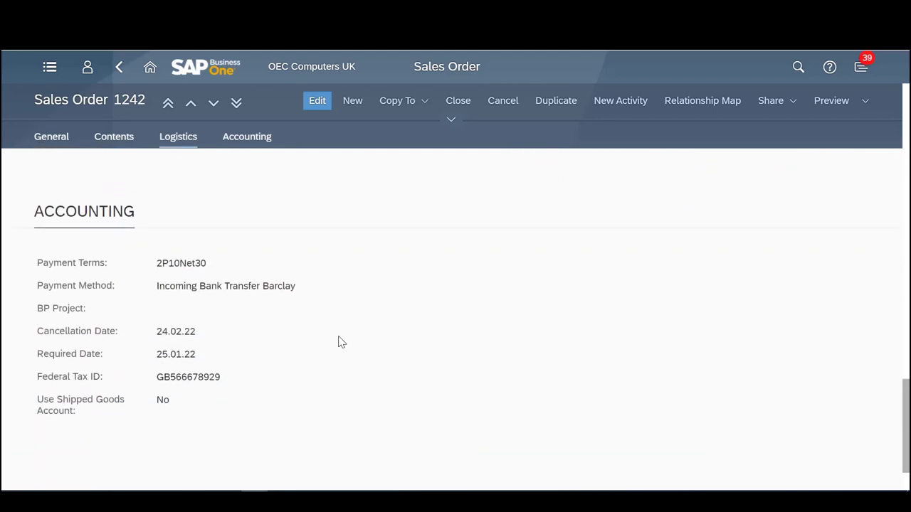
pyautogui.scroll(5, 338, 342)
pyautogui.scroll(1, 338, 343)
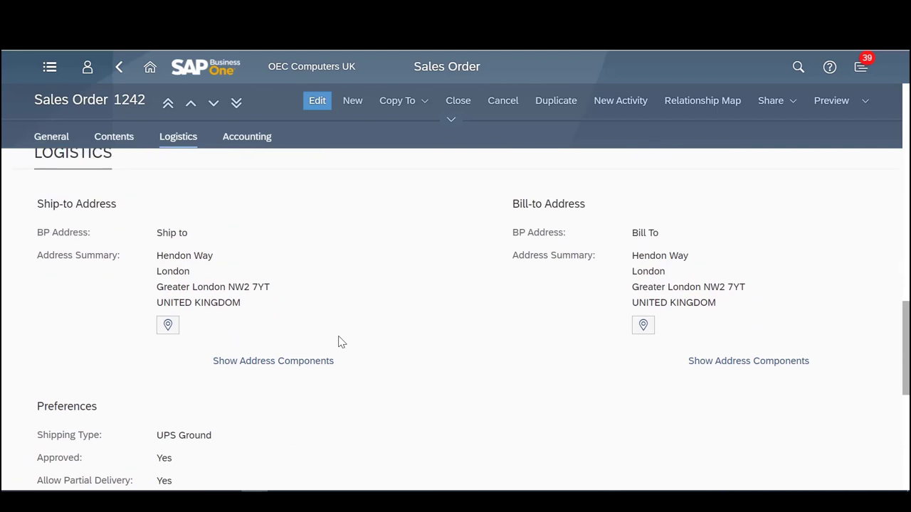
pyautogui.scroll(10, 338, 342)
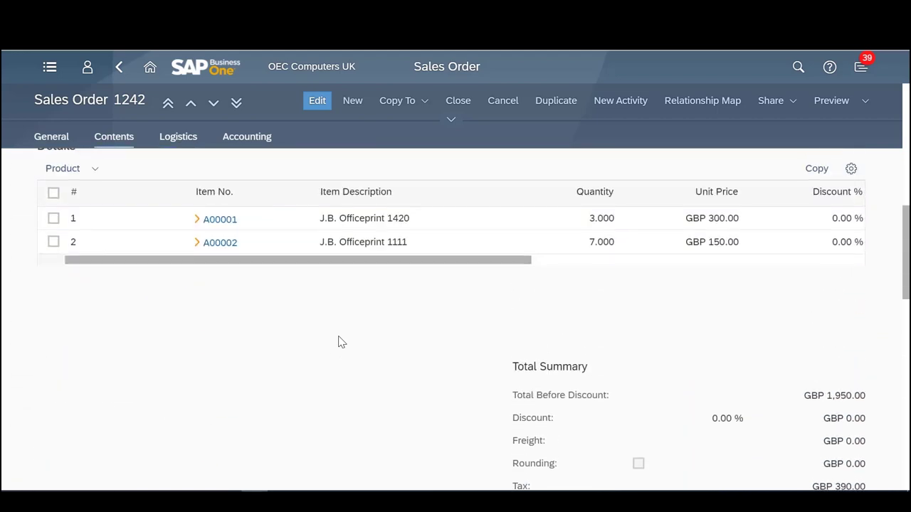
pyautogui.scroll(4, 338, 343)
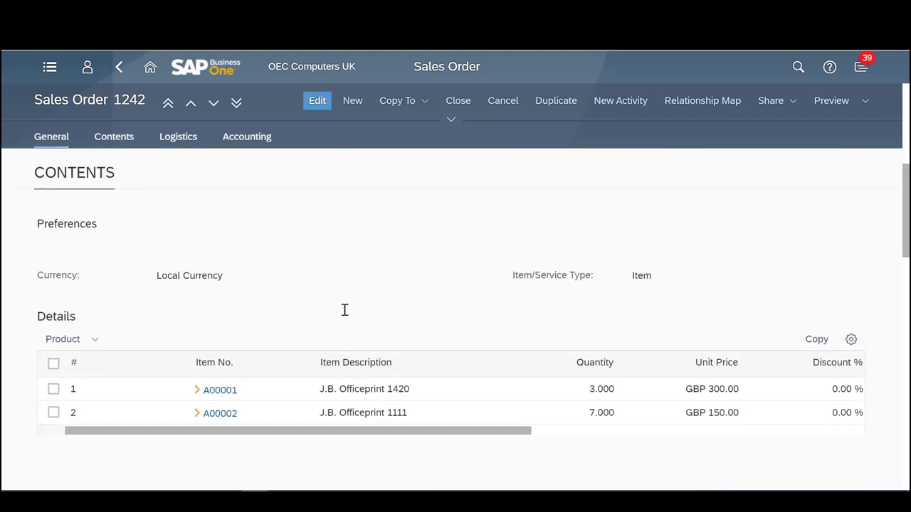
pyautogui.scroll(1, 524, 268)
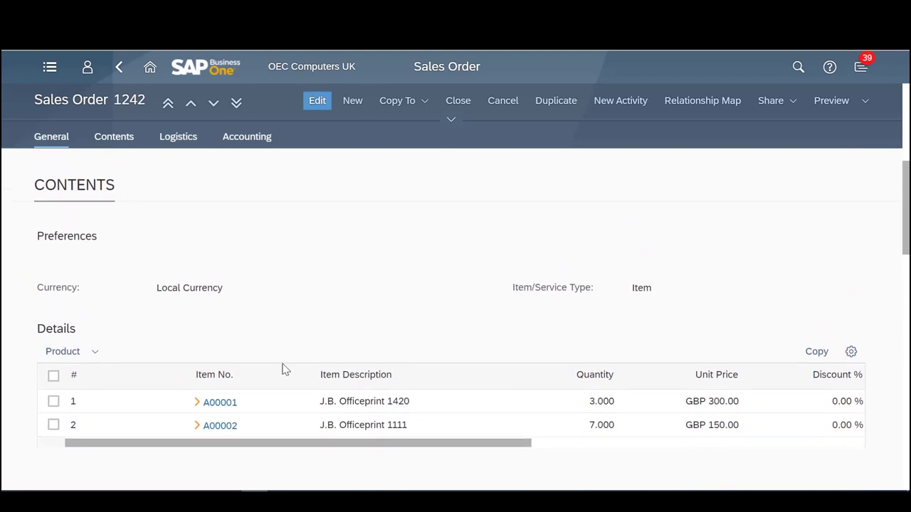